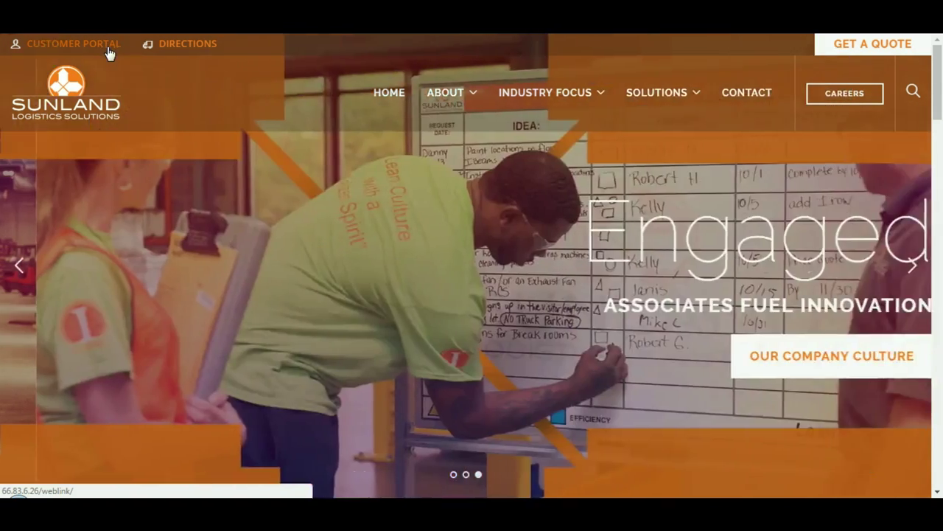
# - Sign in to the Customer Portal with the account username and password
pyautogui.click(109, 48)
pyautogui.write('suntest')
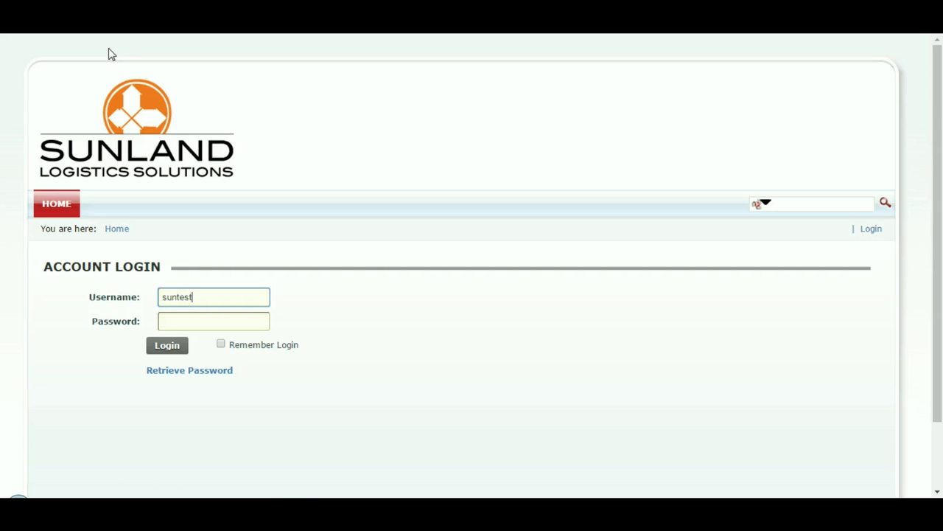
pyautogui.press('Tab')
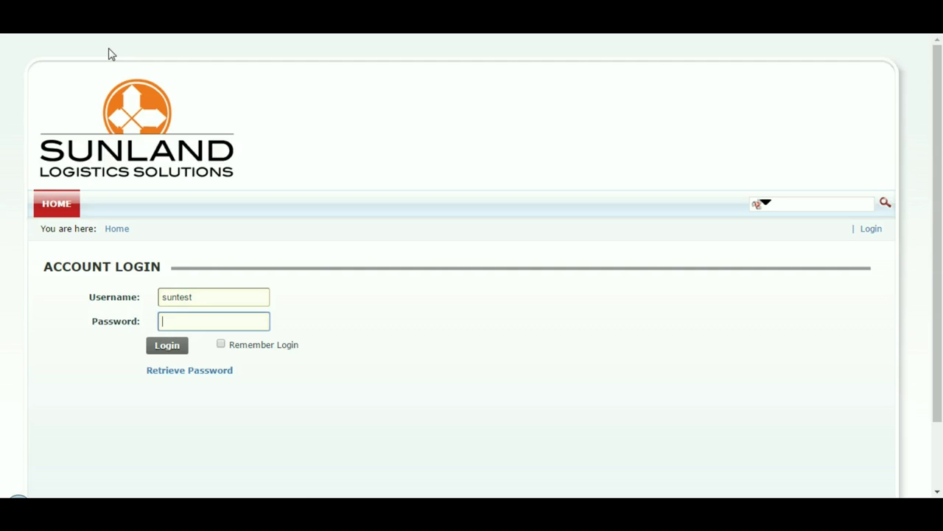
pyautogui.press('Return')
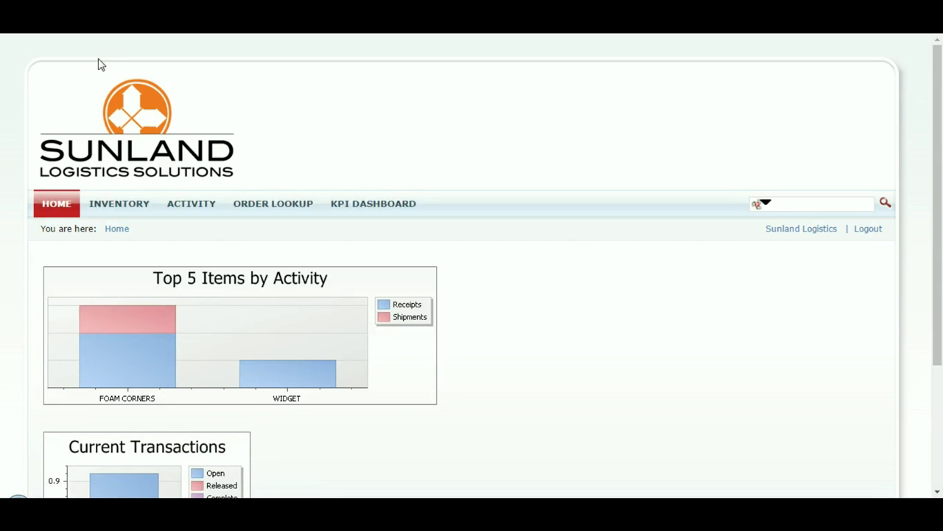
pyautogui.scroll(-3, 3, 258)
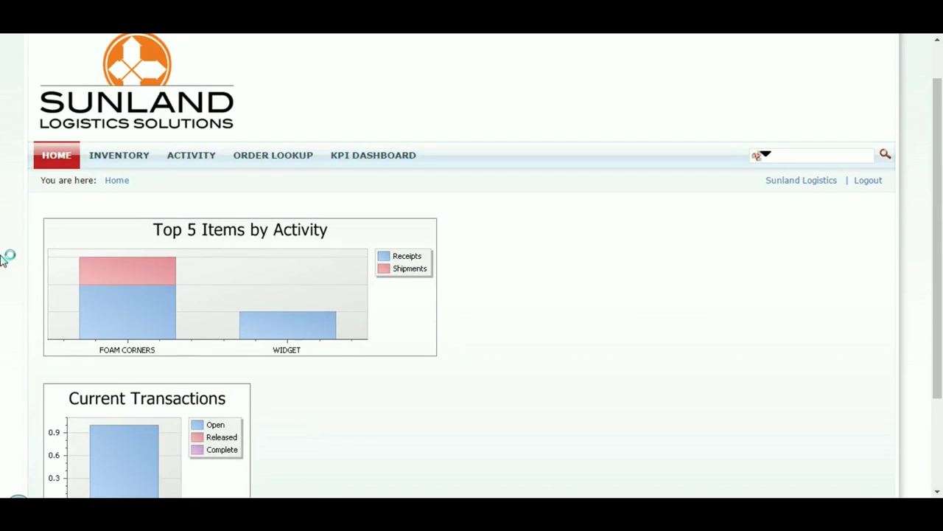
pyautogui.scroll(-1, 13, 214)
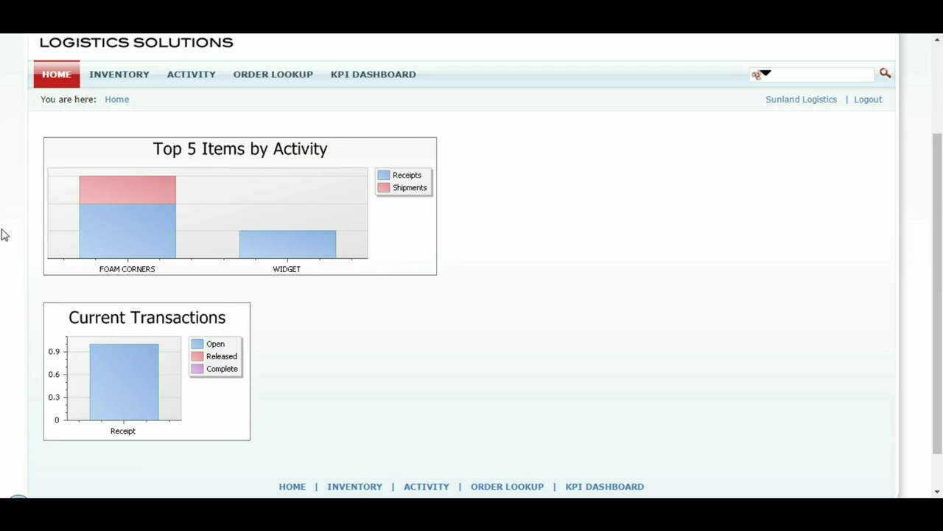
pyautogui.scroll(1, 7, 221)
# - Open Inventory and browse the As of Date calendar to September 2016, leaving the date unchanged
pyautogui.click(147, 125)
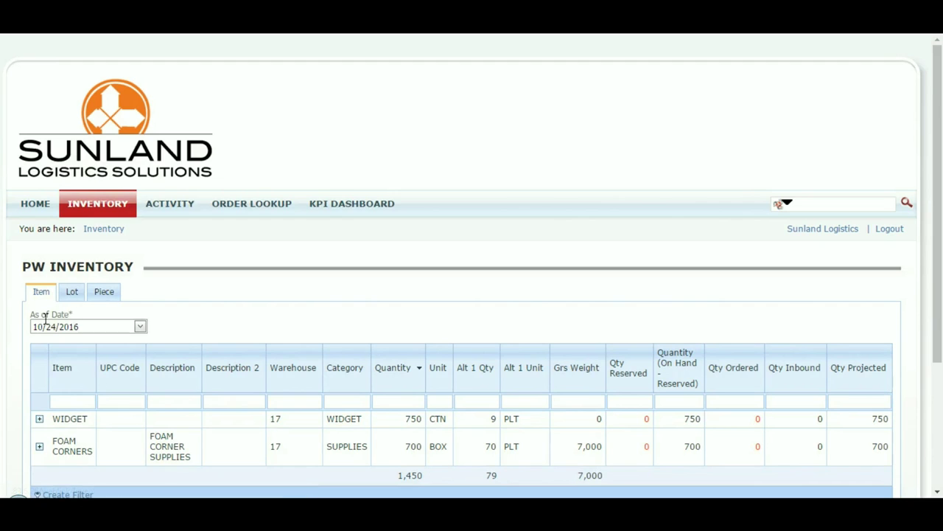
pyautogui.click(139, 328)
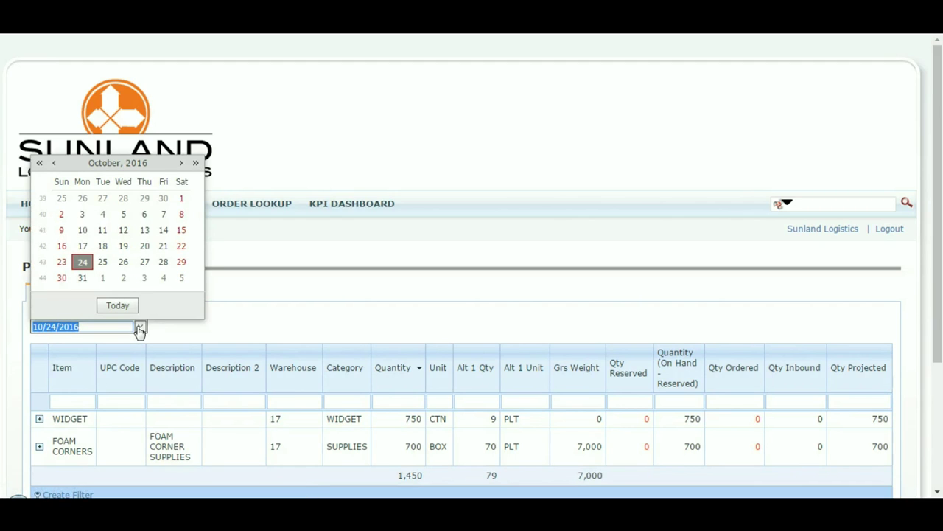
pyautogui.click(54, 163)
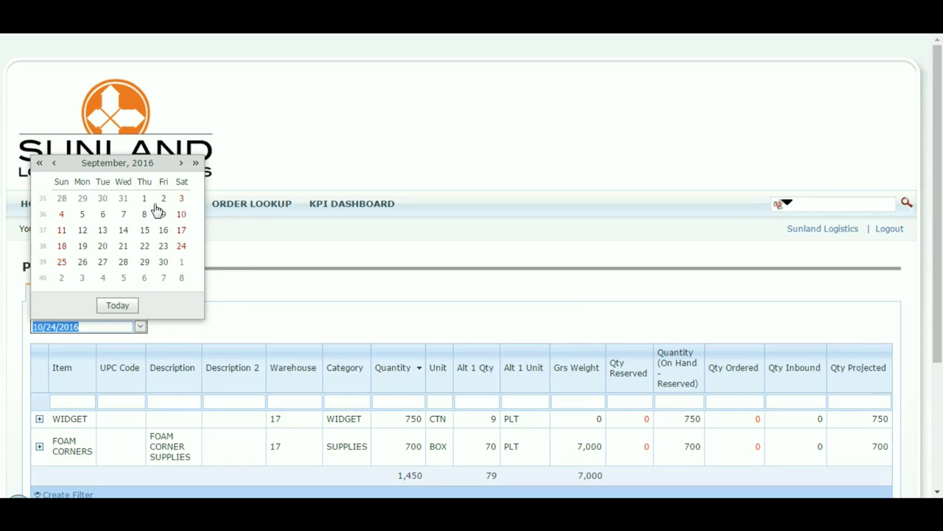
pyautogui.click(339, 310)
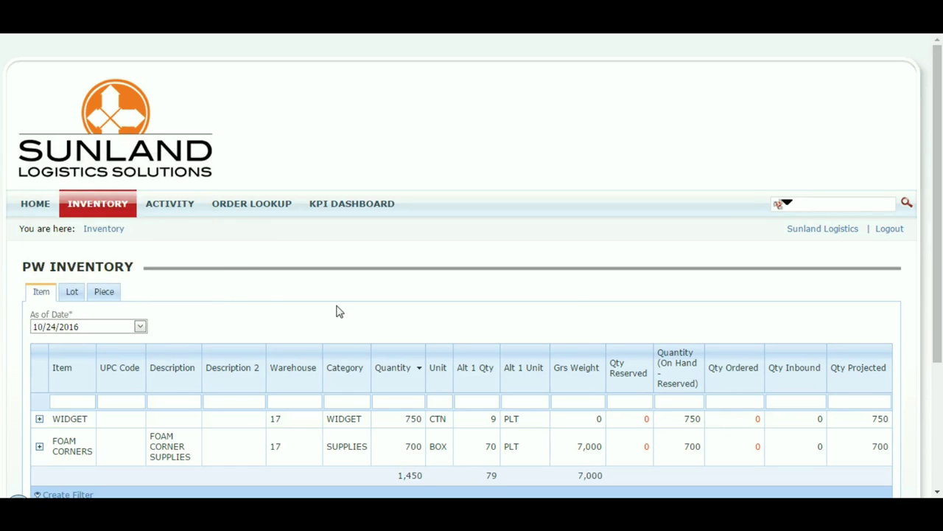
# - Try the Item and UPC Code filter boxes and scroll through the Widget and Foam Corners rows
pyautogui.click(79, 398)
pyautogui.scroll(-1, 94, 391)
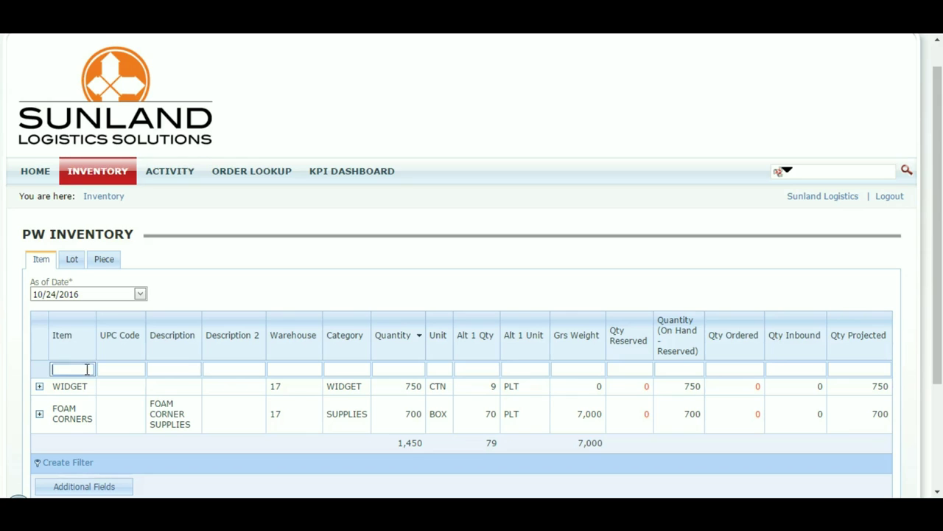
pyautogui.click(122, 370)
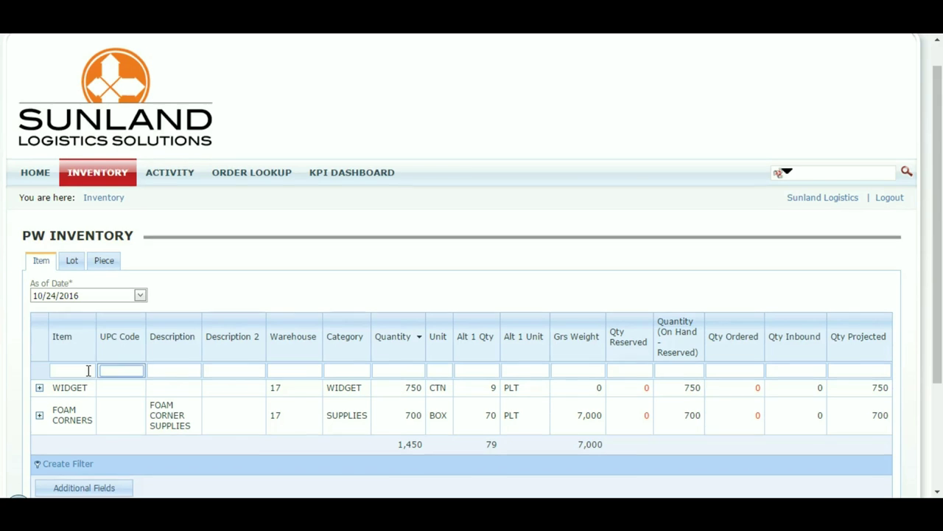
pyautogui.scroll(1, 82, 377)
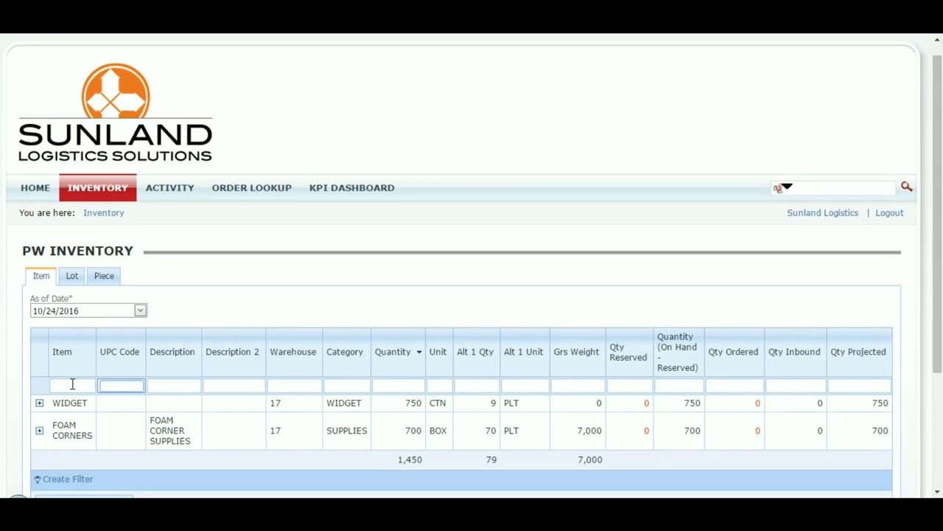
pyautogui.scroll(-1, 72, 384)
pyautogui.scroll(-3, 72, 387)
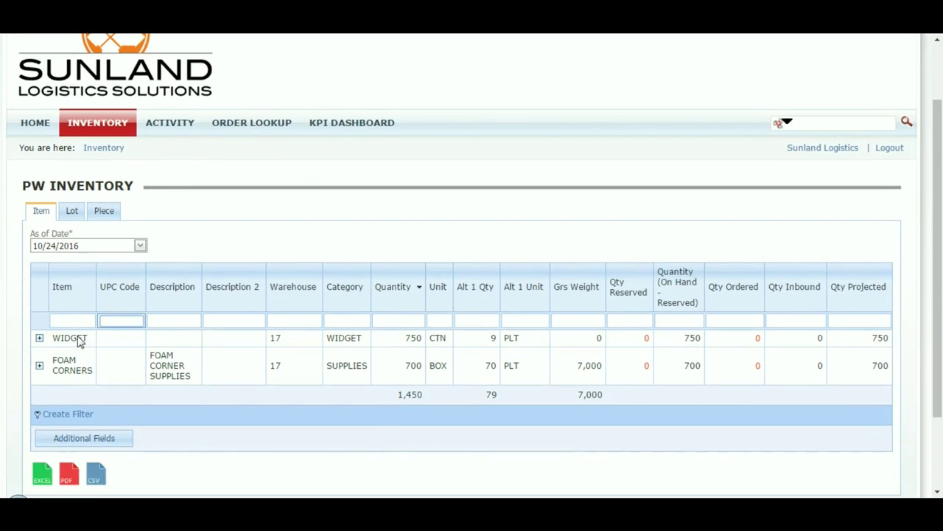
pyautogui.click(72, 295)
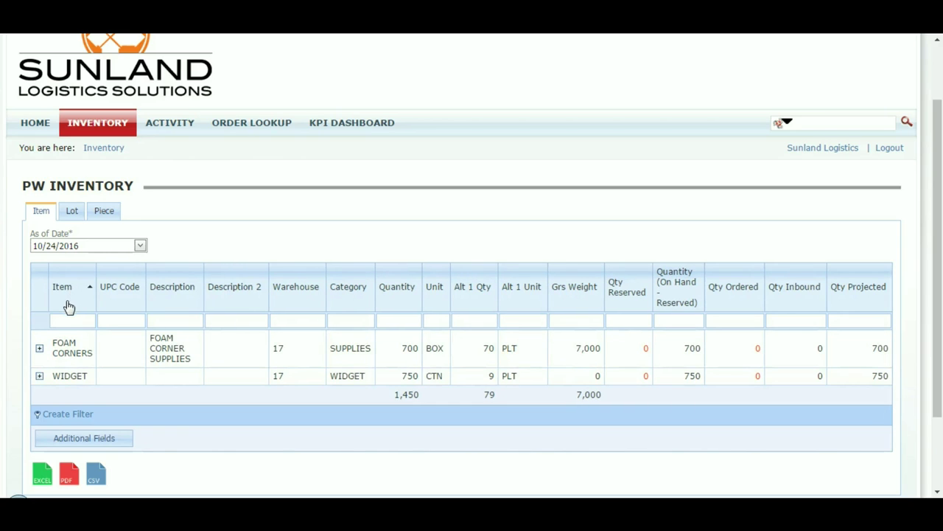
pyautogui.click(120, 441)
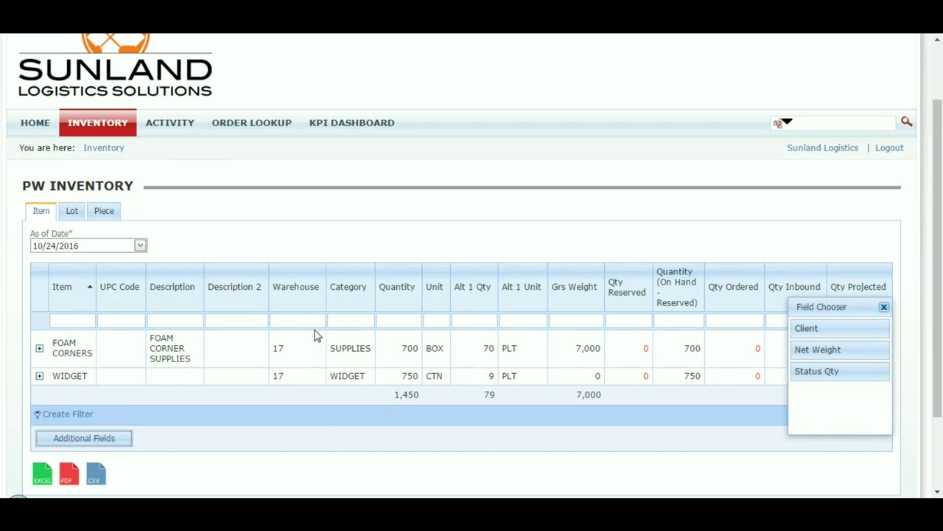
pyautogui.click(885, 307)
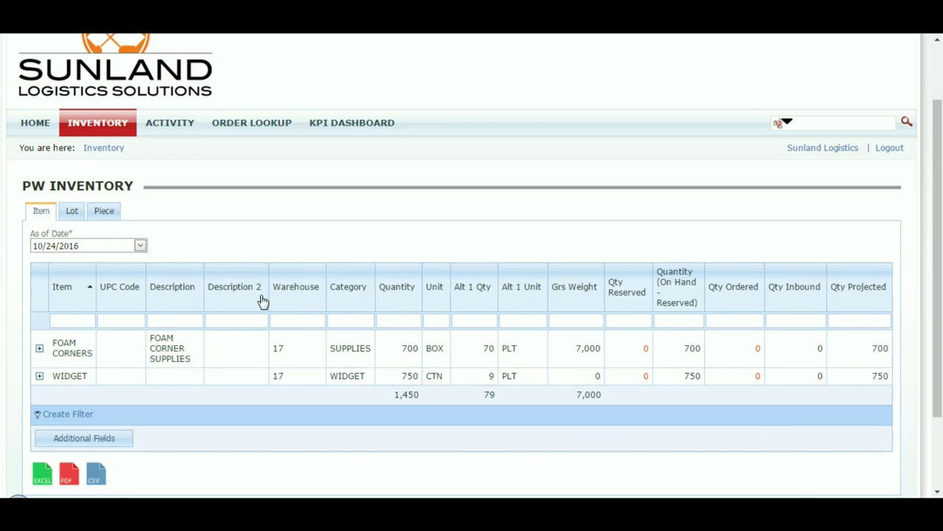
pyautogui.scroll(-1, 255, 322)
pyautogui.scroll(-3, 179, 435)
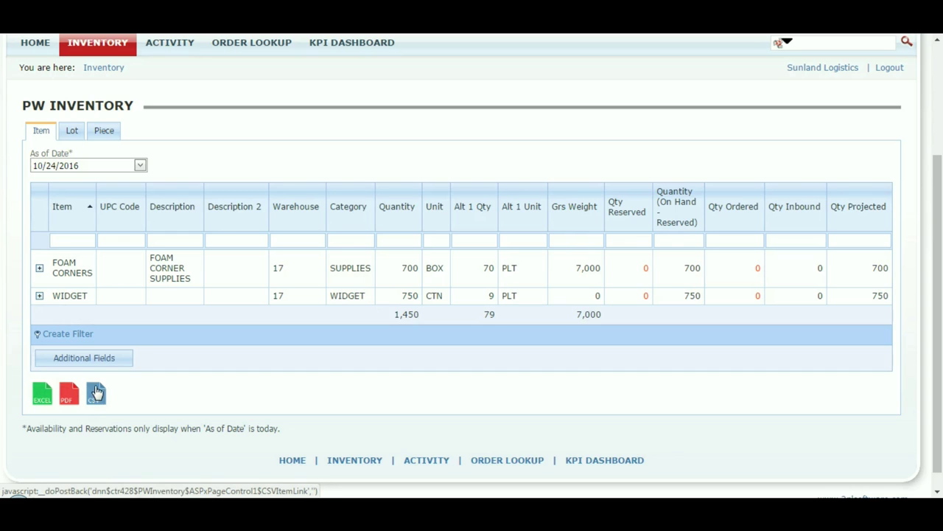
pyautogui.scroll(3, 169, 196)
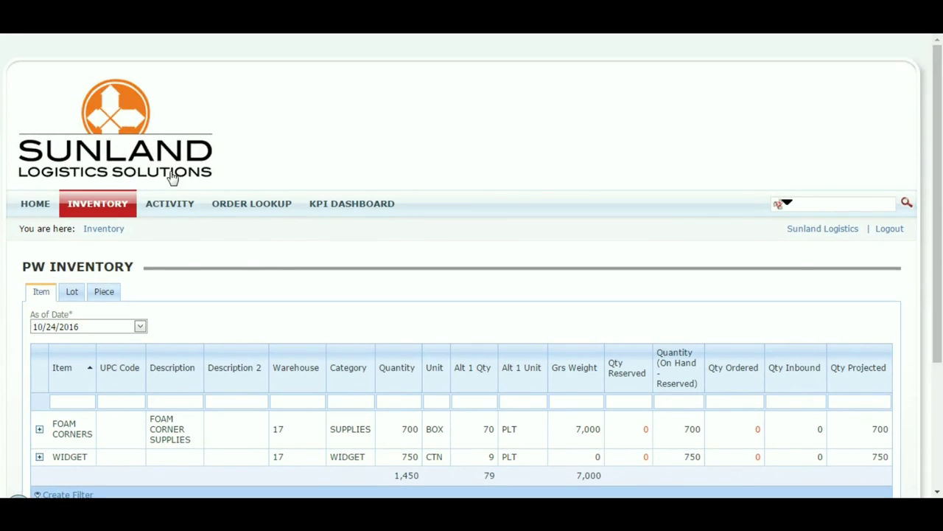
# - View Activity's All Transactions, Posted Shipments, Posted Receipts, then Pending Receipts showing R050207
pyautogui.click(176, 204)
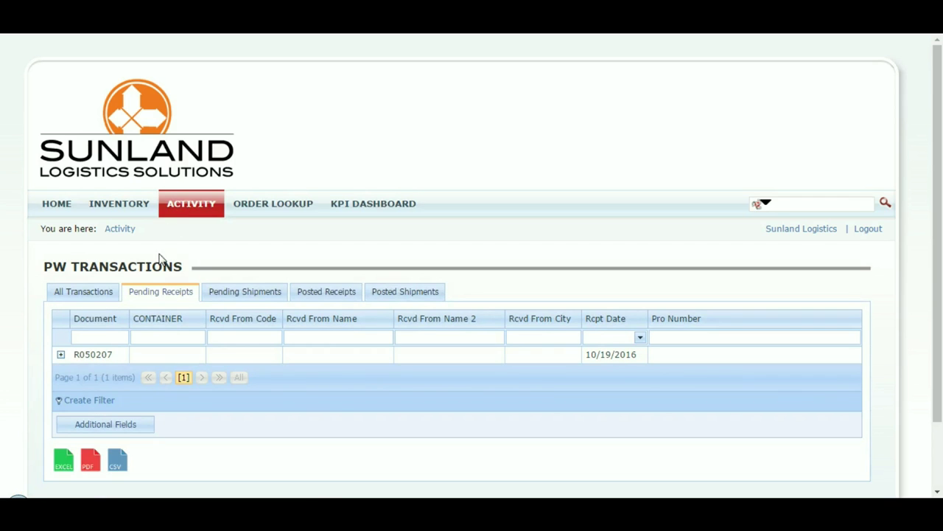
pyautogui.click(103, 299)
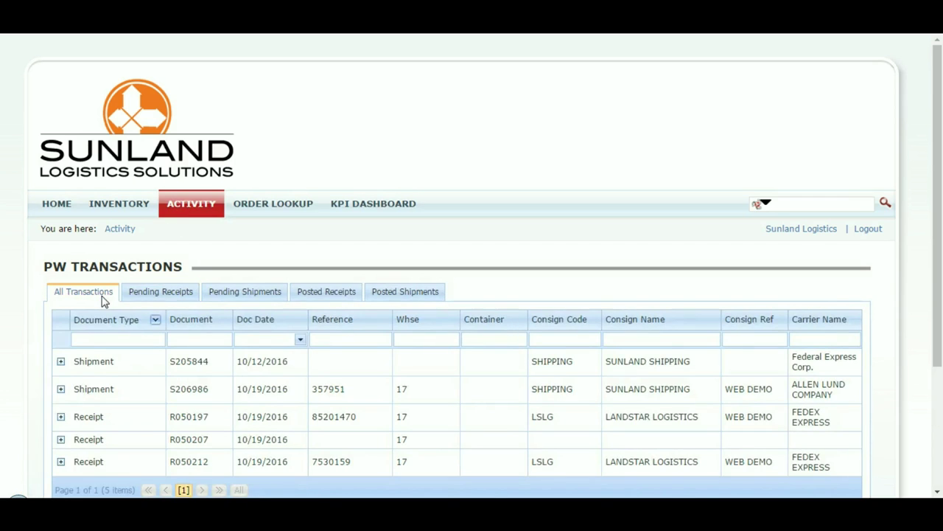
pyautogui.scroll(-1, 91, 324)
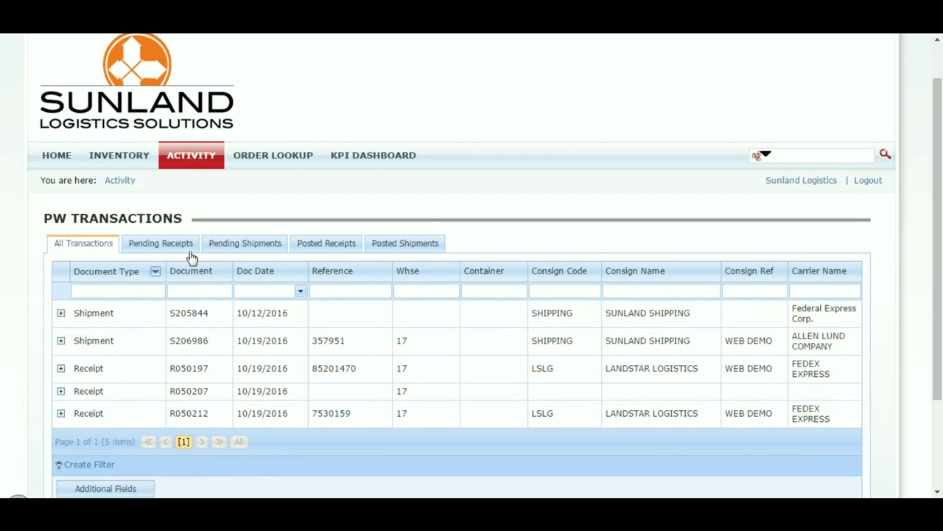
pyautogui.click(383, 247)
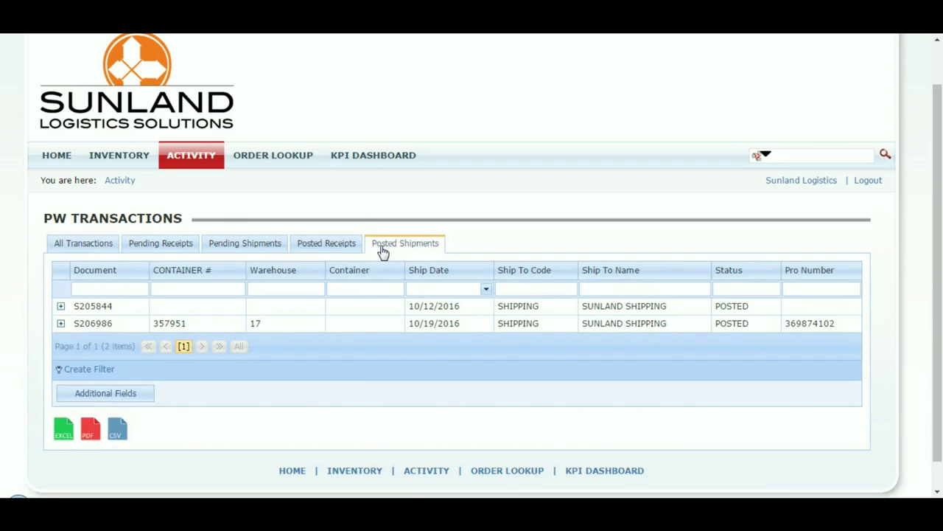
pyautogui.click(321, 248)
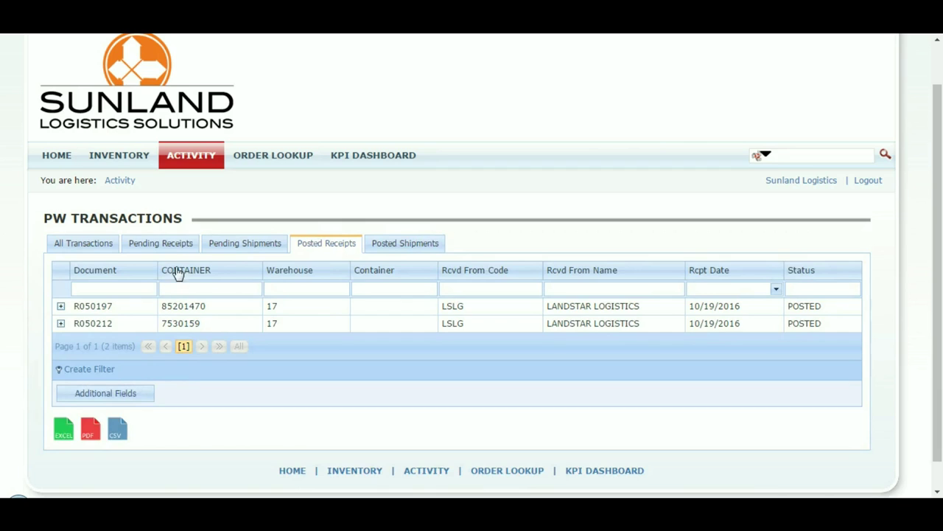
pyautogui.click(175, 249)
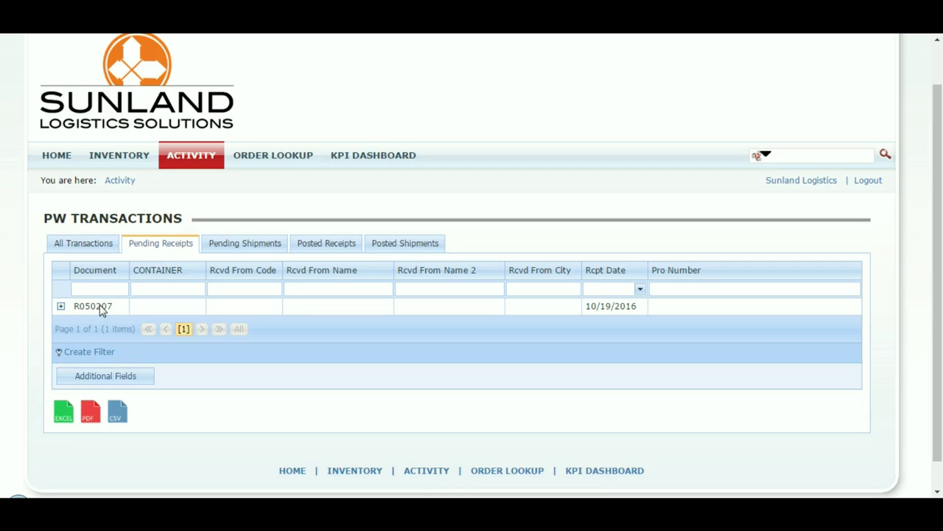
# - Expand receipt R050207 to see its single Foam Corners line and no attachments
pyautogui.click(61, 308)
pyautogui.scroll(-1, 61, 310)
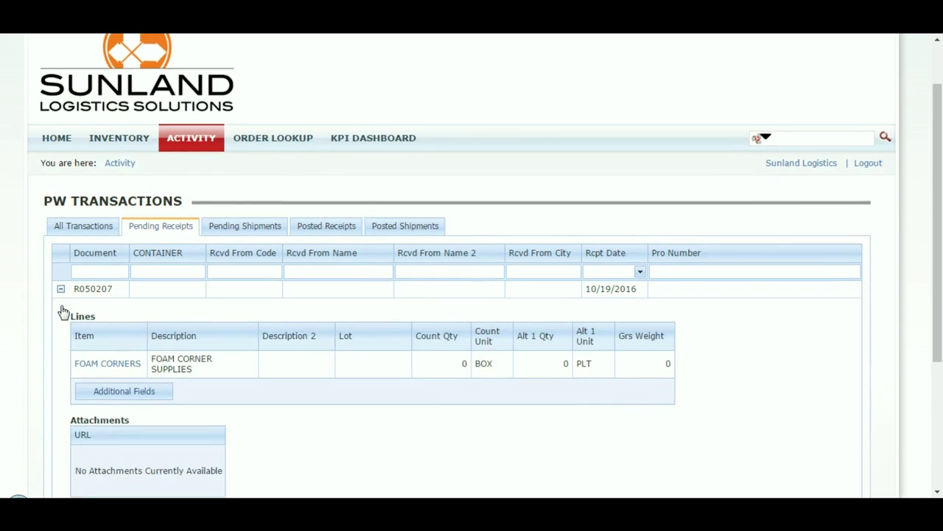
pyautogui.scroll(-1, 62, 310)
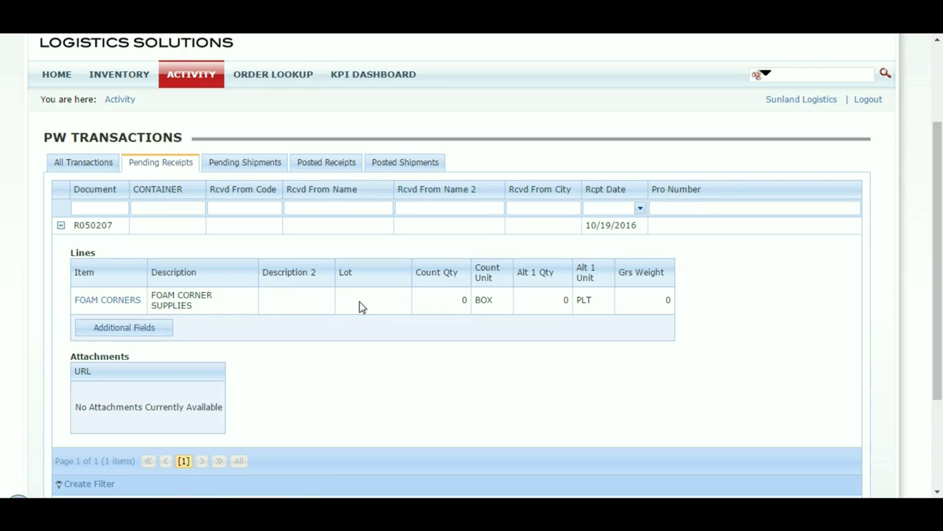
pyautogui.scroll(3, 361, 307)
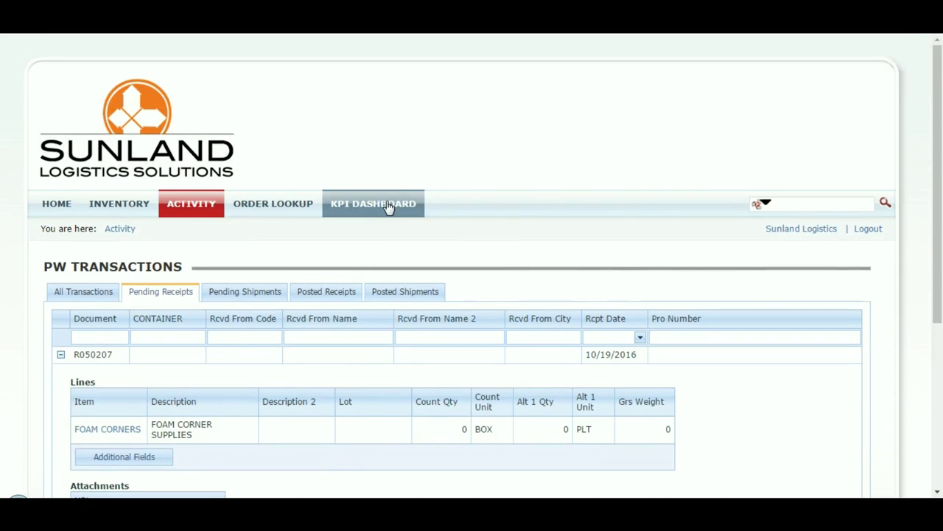
# - Scroll the KPI Dashboard's on-time, receipts, shipments and inventory charts, then return to top
pyautogui.click(386, 208)
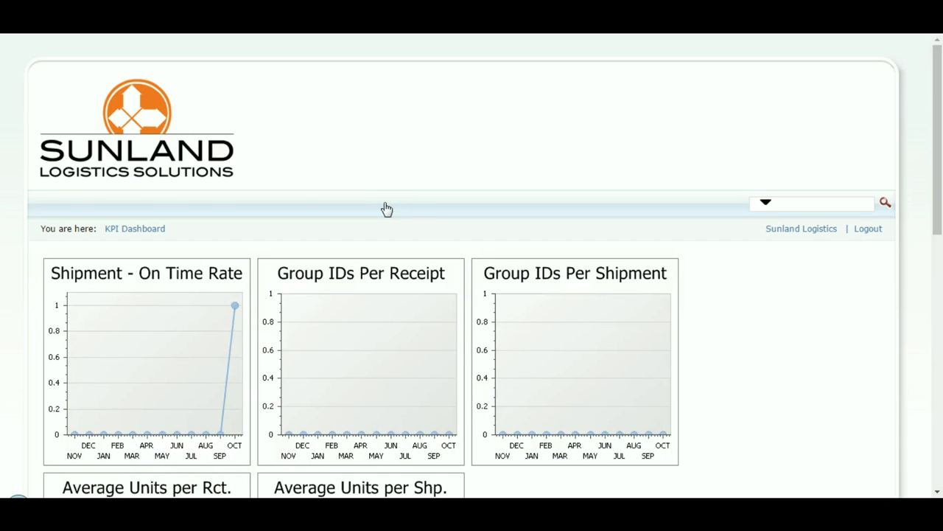
pyautogui.scroll(-5, 111, 221)
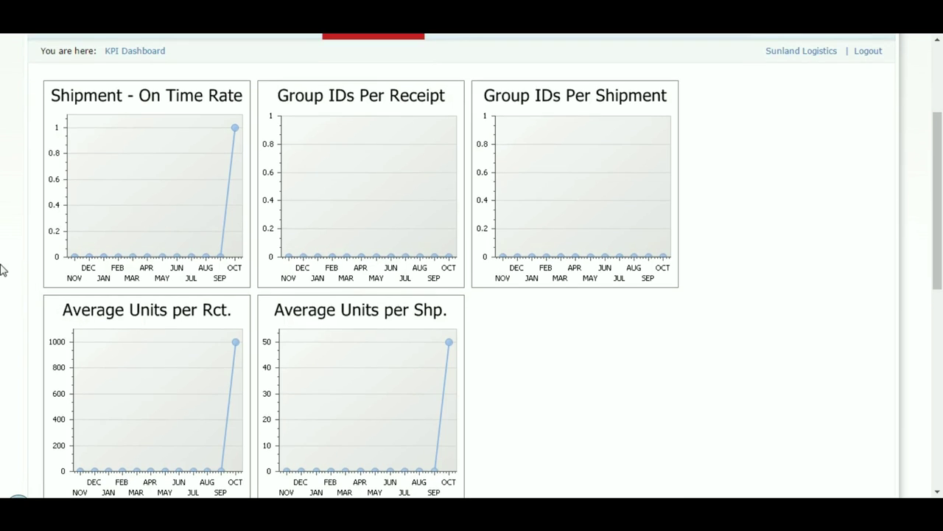
pyautogui.scroll(-3, 3, 266)
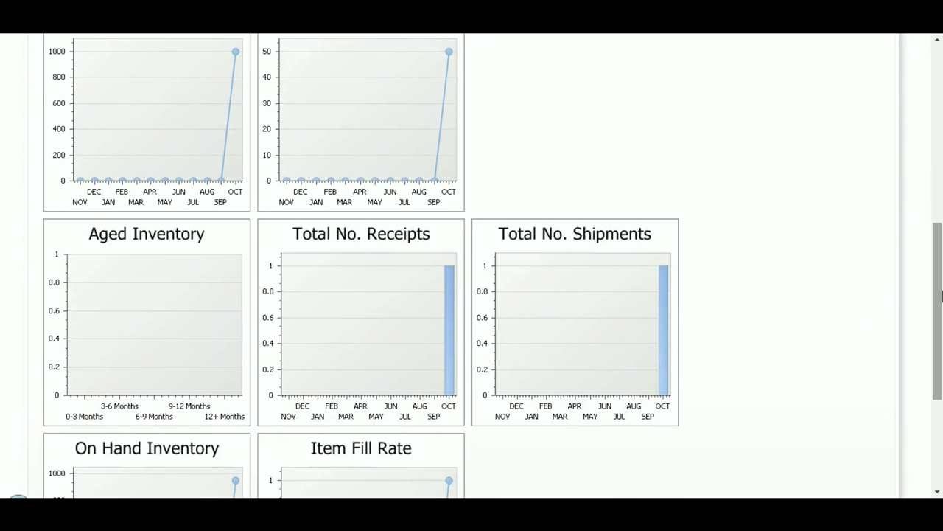
pyautogui.moveTo(939, 298); pyautogui.dragTo(941, 383)
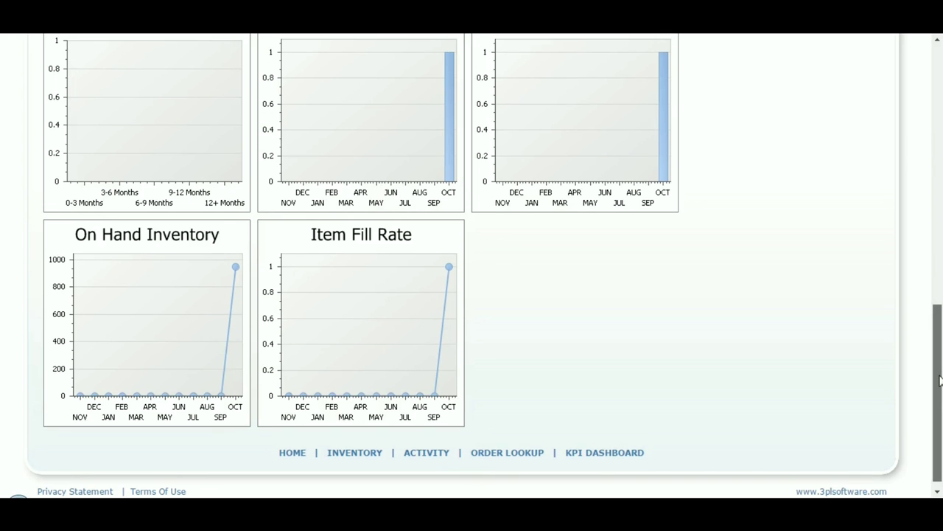
pyautogui.moveTo(940, 380); pyautogui.dragTo(920, 158)
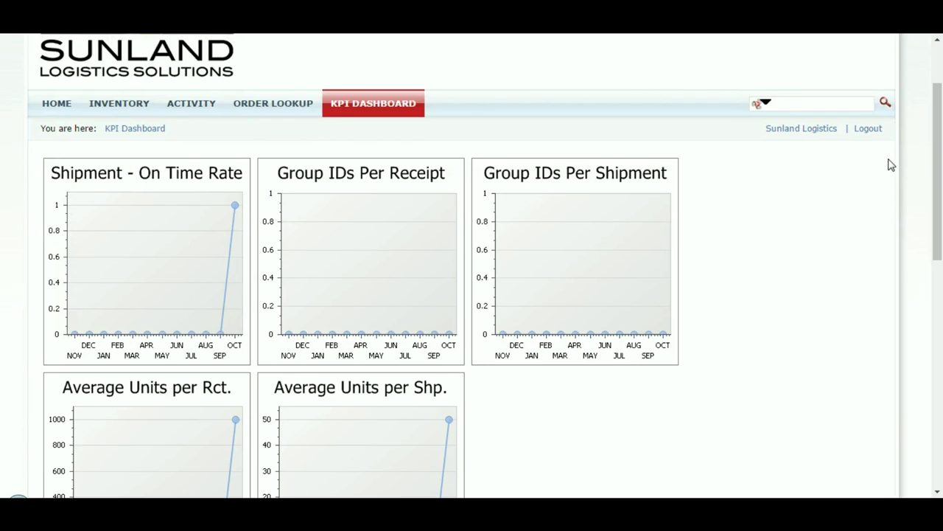
pyautogui.scroll(3, 828, 192)
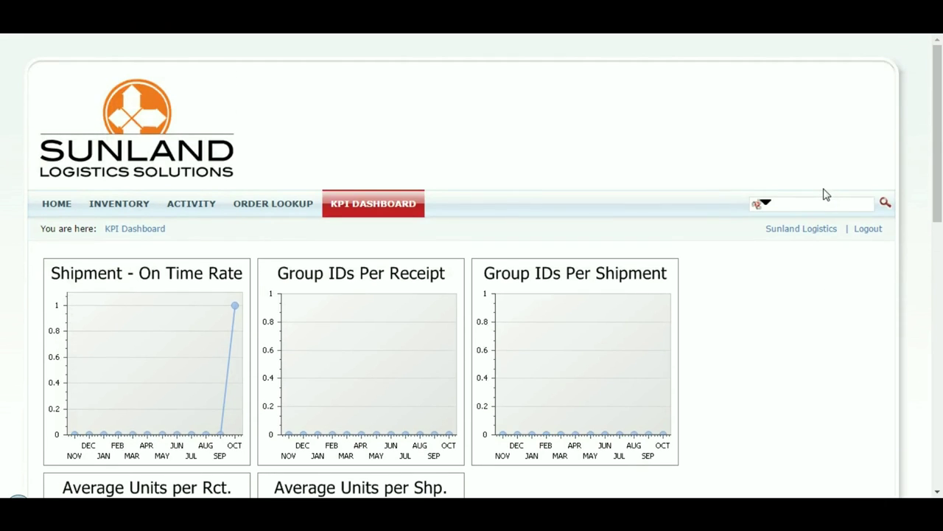